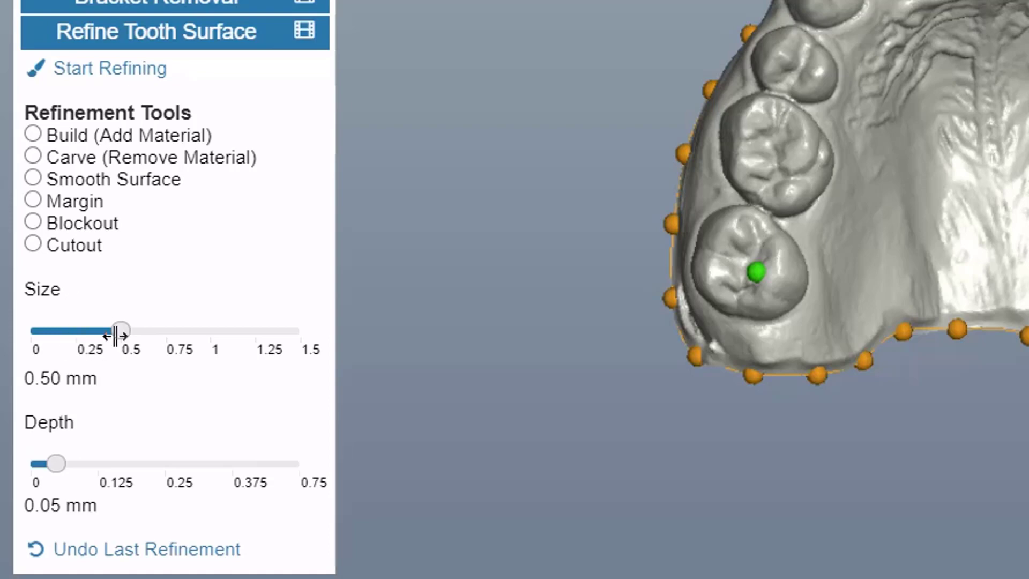
- Select the Build (Add Material) refinement tool after trying the size and depth sliders and the other refinement tools
{"action": "mouse_move", "coordinate": [119, 333]}
{"action": "left_mouse_down"}
{"action": "mouse_move", "coordinate": [74, 335]}
{"action": "mouse_move", "coordinate": [208, 333]}
{"action": "mouse_move", "coordinate": [134, 332]}
{"action": "left_mouse_up"}
{"action": "left_click_drag", "start_coordinate": [59, 463], "coordinate": [96, 464]}
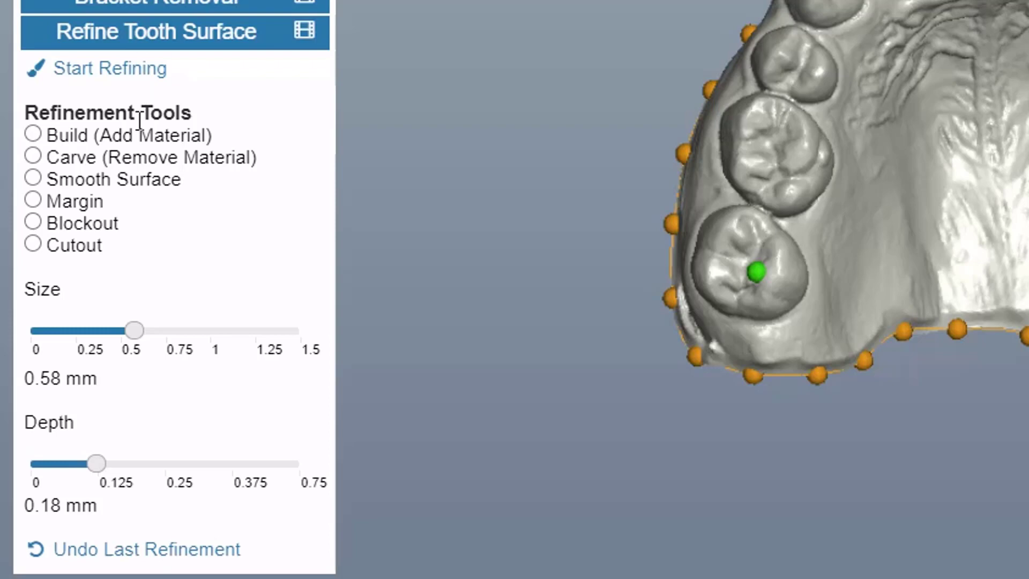
{"action": "left_click", "coordinate": [32, 134]}
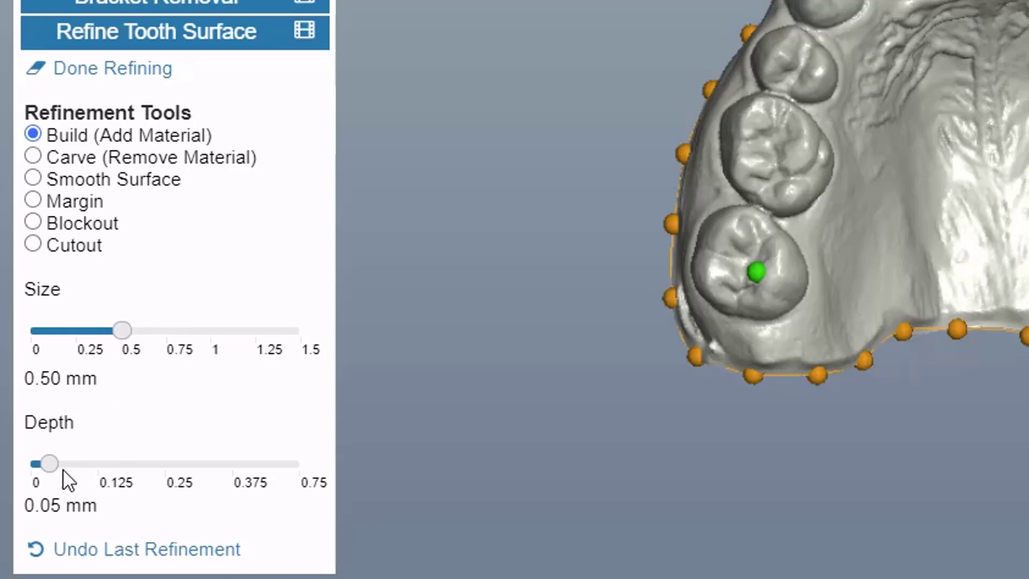
{"action": "left_click", "coordinate": [32, 157]}
{"action": "left_click", "coordinate": [32, 180]}
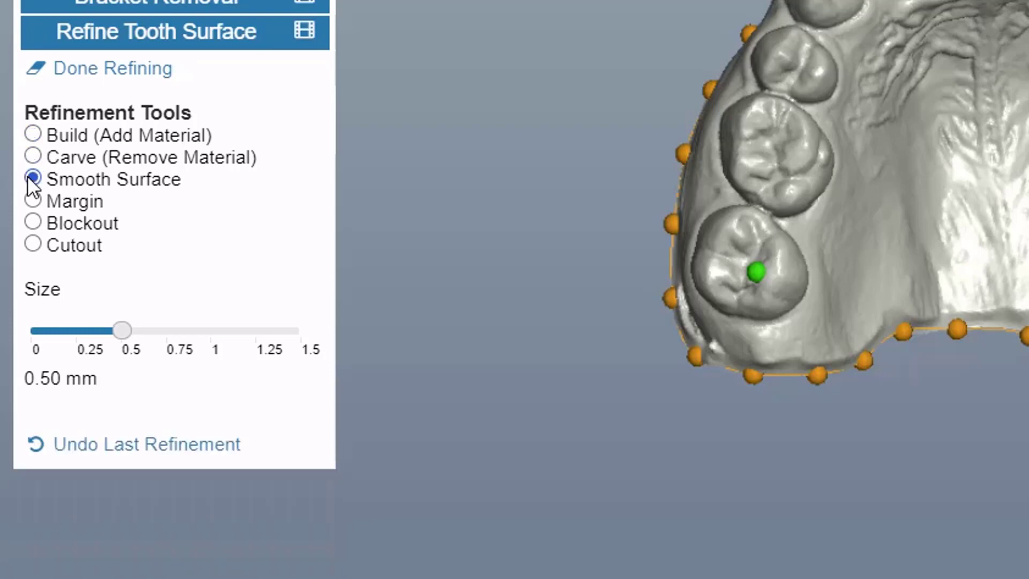
{"action": "left_click", "coordinate": [35, 203]}
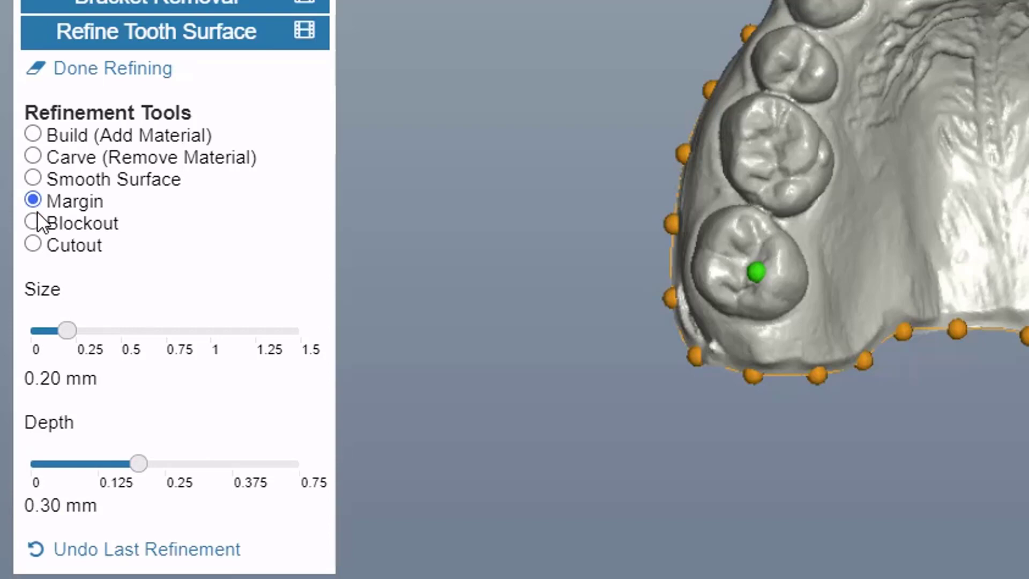
{"action": "left_click", "coordinate": [36, 134]}
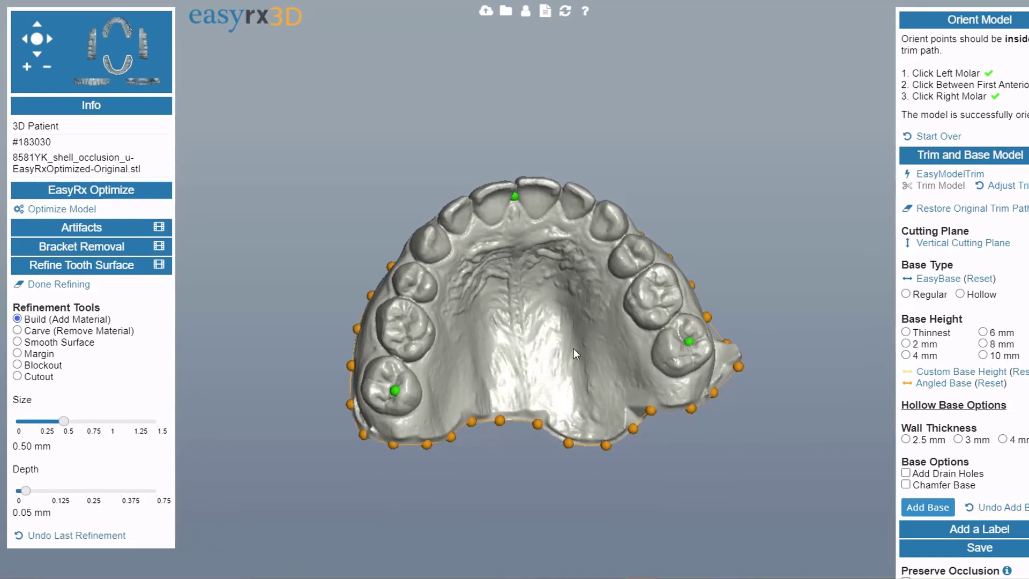
- Add material to a front incisor with the Build brush at 1.16 mm size and 0.31 mm depth
{"action": "left_click_drag", "start_coordinate": [573, 349], "coordinate": [510, 422]}
{"action": "scroll", "coordinate": [510, 420], "scroll_direction": "up", "scroll_amount": 3}
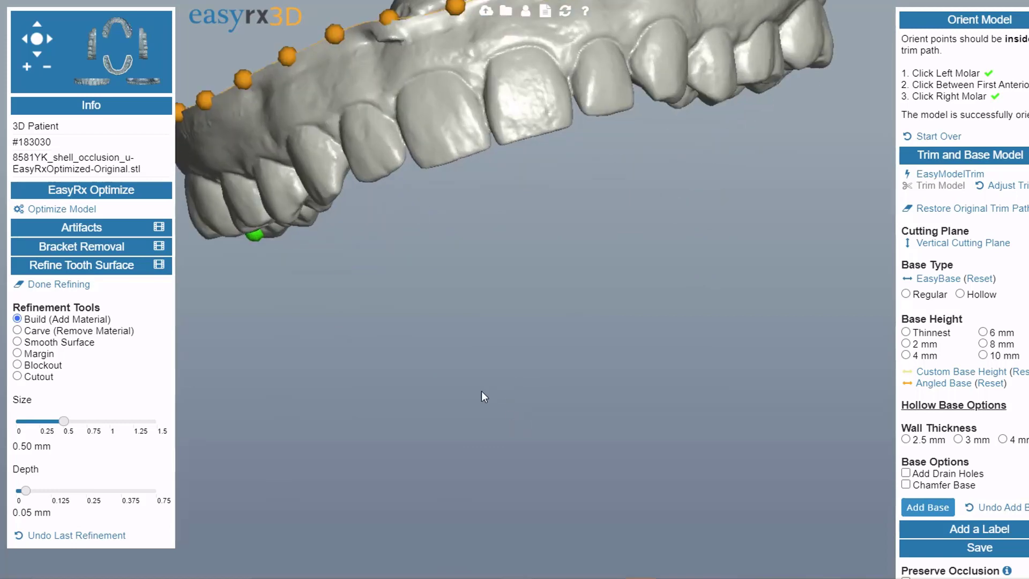
{"action": "right_click_drag", "start_coordinate": [481, 390], "coordinate": [500, 421]}
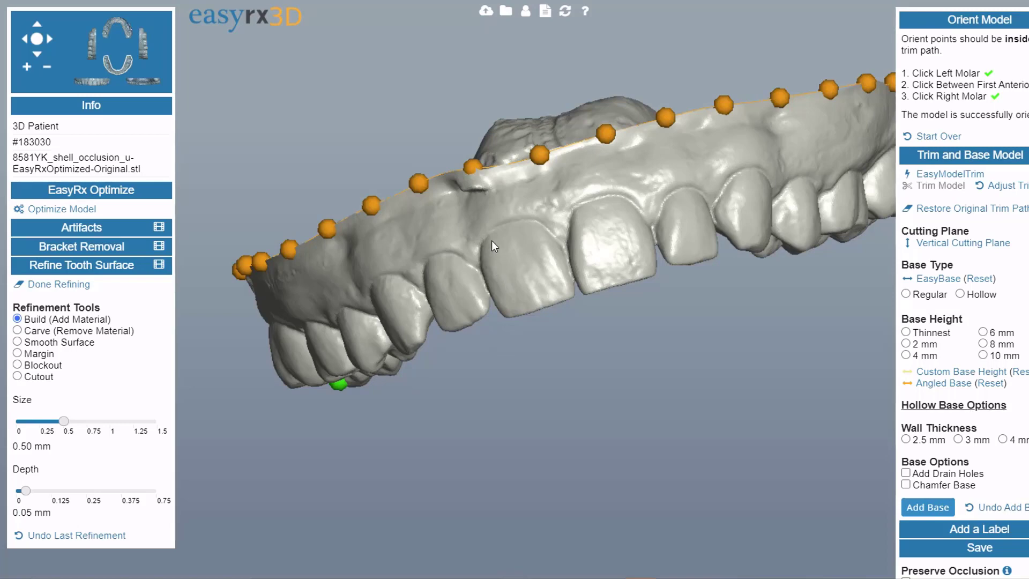
{"action": "left_click_drag", "start_coordinate": [495, 265], "coordinate": [502, 296]}
{"action": "scroll", "coordinate": [522, 402], "scroll_direction": "up", "scroll_amount": 4}
{"action": "mouse_move", "coordinate": [523, 403]}
{"action": "right_mouse_down"}
{"action": "mouse_move", "coordinate": [551, 413]}
{"action": "mouse_move", "coordinate": [519, 405]}
{"action": "right_mouse_up"}
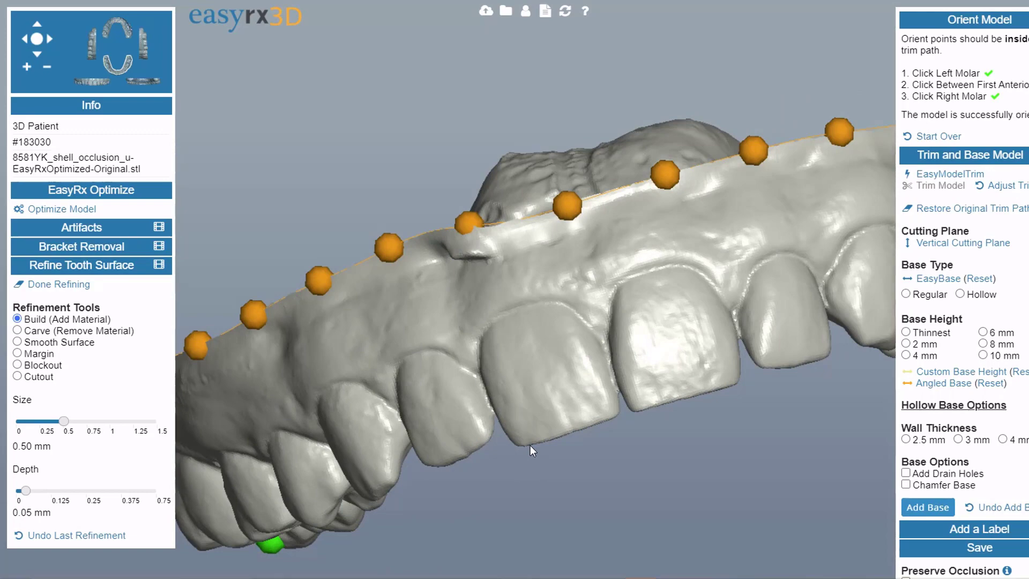
{"action": "left_click_drag", "start_coordinate": [573, 439], "coordinate": [601, 465]}
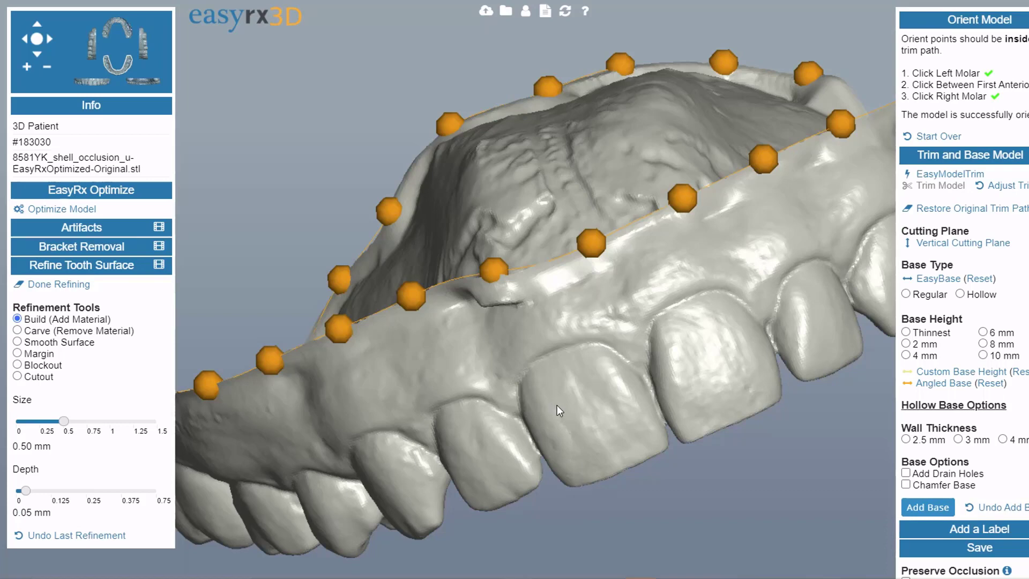
{"action": "scroll", "coordinate": [600, 483], "scroll_direction": "up", "scroll_amount": 3}
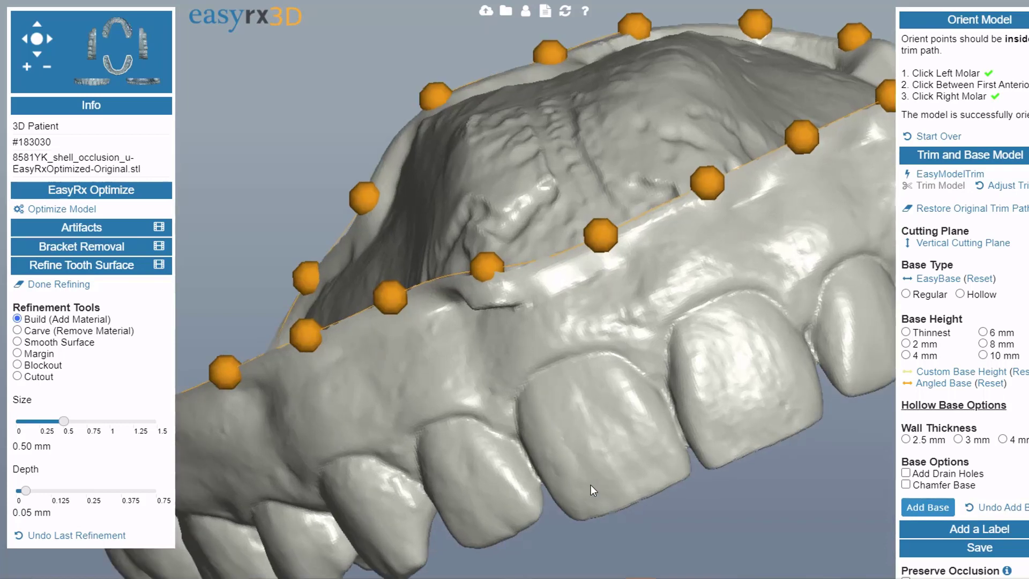
{"action": "scroll", "coordinate": [605, 496], "scroll_direction": "down", "scroll_amount": 3}
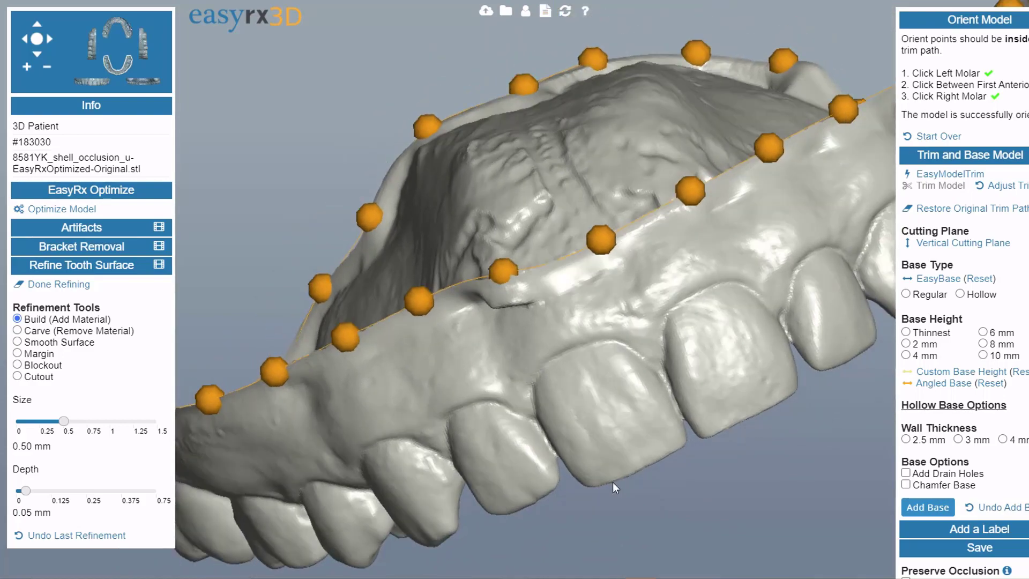
{"action": "left_click_drag", "start_coordinate": [64, 421], "coordinate": [126, 422]}
{"action": "mouse_move", "coordinate": [572, 374]}
{"action": "left_mouse_down"}
{"action": "mouse_move", "coordinate": [626, 473]}
{"action": "mouse_move", "coordinate": [575, 470]}
{"action": "left_mouse_up"}
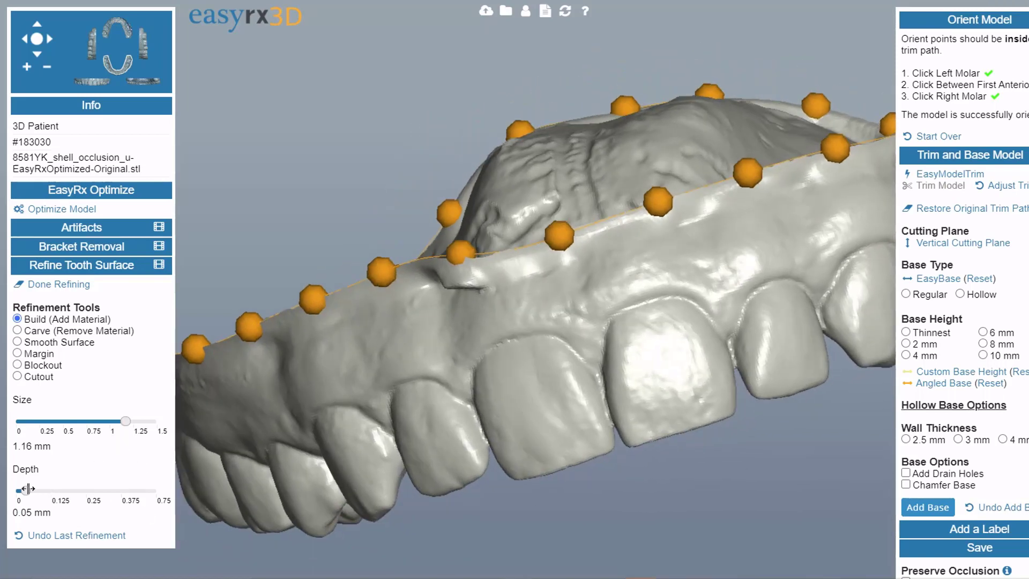
{"action": "left_click_drag", "start_coordinate": [25, 491], "coordinate": [75, 488]}
{"action": "left_click_drag", "start_coordinate": [556, 355], "coordinate": [590, 423]}
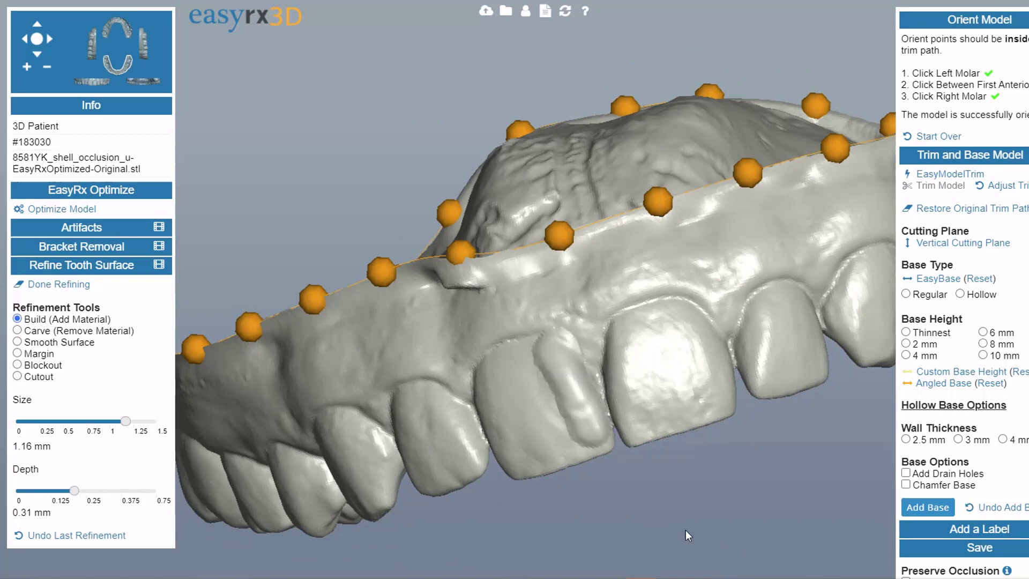
- Switch to Carve (Remove Material) and carve a groove into a front tooth
{"action": "left_click_drag", "start_coordinate": [686, 530], "coordinate": [615, 526]}
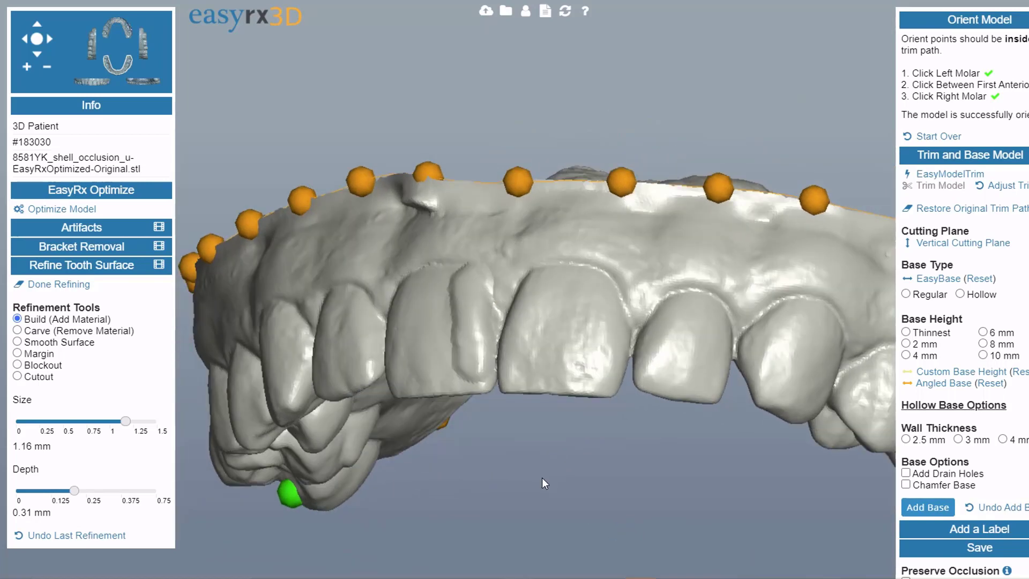
{"action": "left_click_drag", "start_coordinate": [541, 477], "coordinate": [536, 478]}
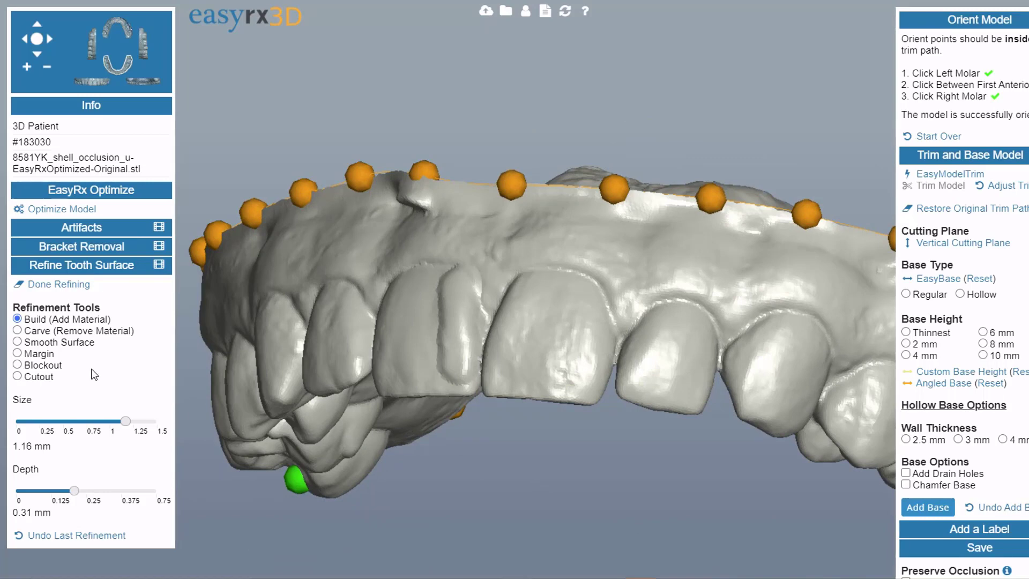
{"action": "left_click", "coordinate": [18, 330]}
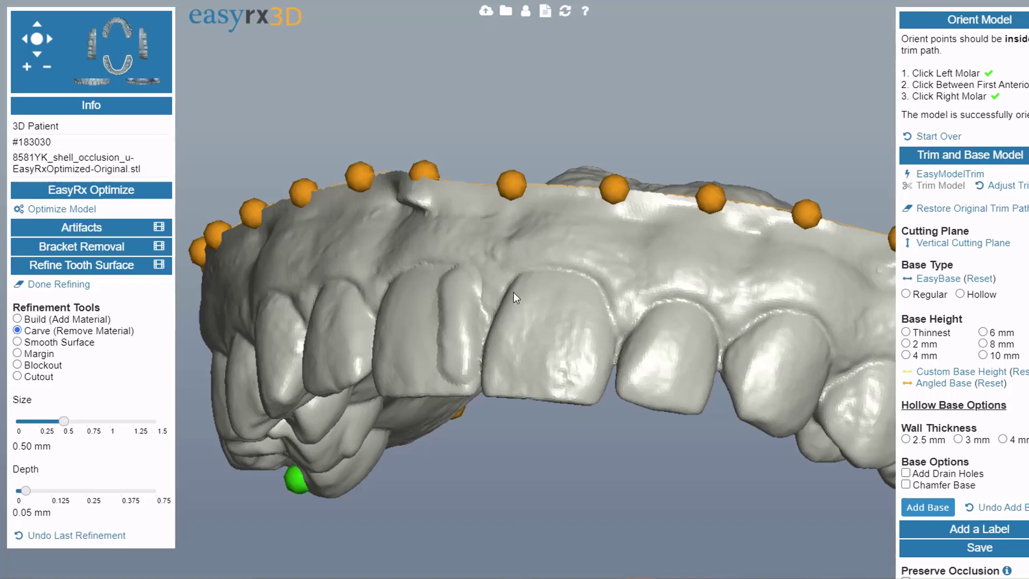
{"action": "left_click_drag", "start_coordinate": [513, 291], "coordinate": [504, 368]}
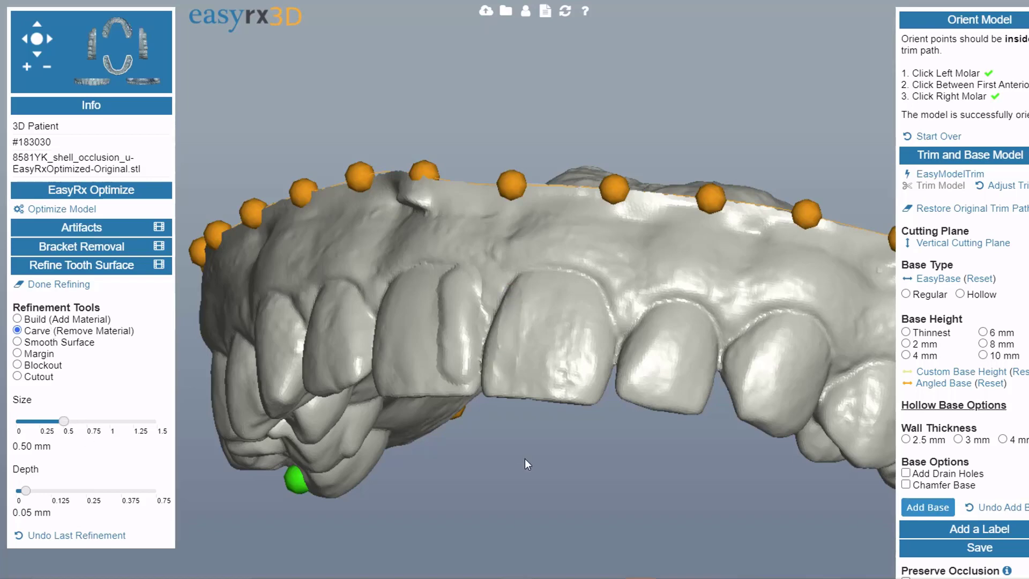
- Set the Carve brush to 0.91 mm size and 0.26 mm depth and carve a groove into the central incisor
{"action": "left_click_drag", "start_coordinate": [558, 446], "coordinate": [619, 457]}
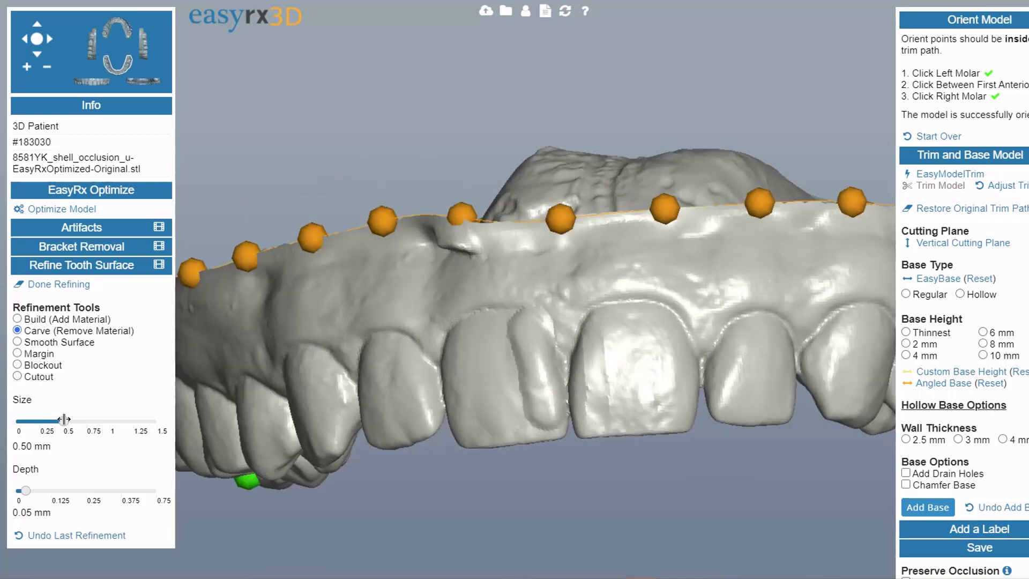
{"action": "left_click_drag", "start_coordinate": [63, 421], "coordinate": [102, 420]}
{"action": "left_click_drag", "start_coordinate": [36, 492], "coordinate": [64, 491]}
{"action": "left_click_drag", "start_coordinate": [626, 320], "coordinate": [650, 391]}
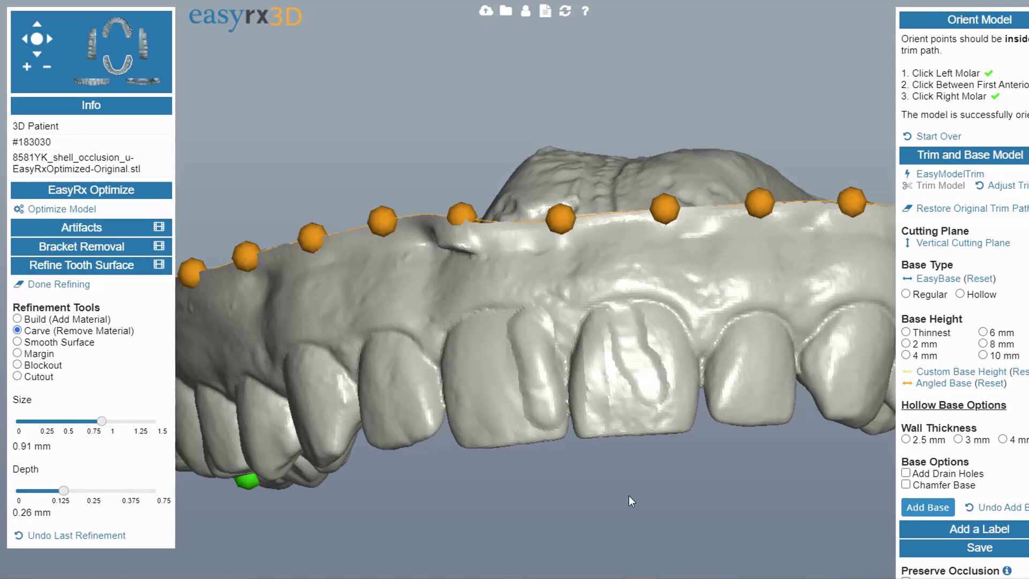
- Switch to Smooth Surface and smooth the carved groove on the central incisor
{"action": "left_click_drag", "start_coordinate": [677, 471], "coordinate": [659, 474]}
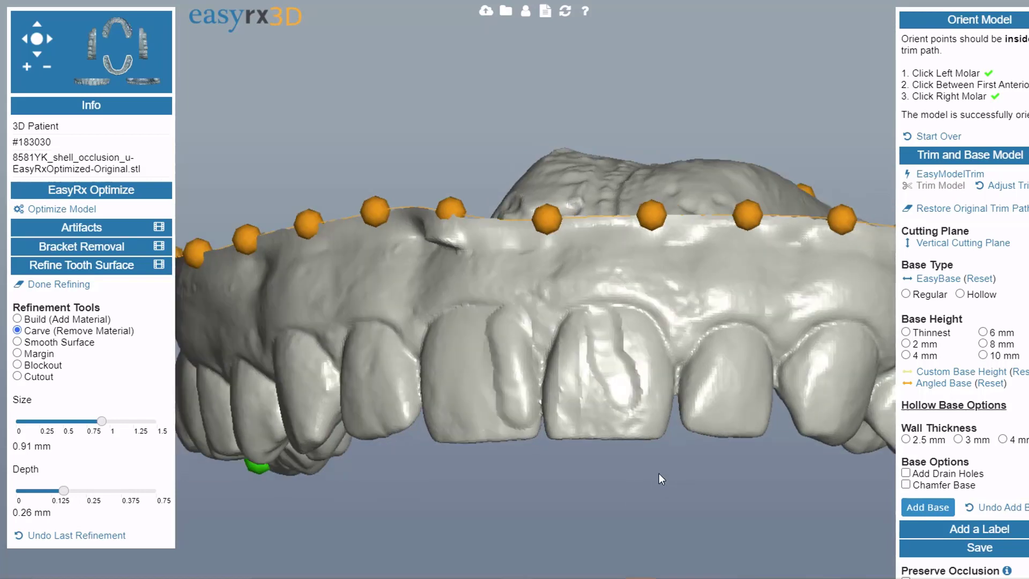
{"action": "left_click", "coordinate": [18, 342]}
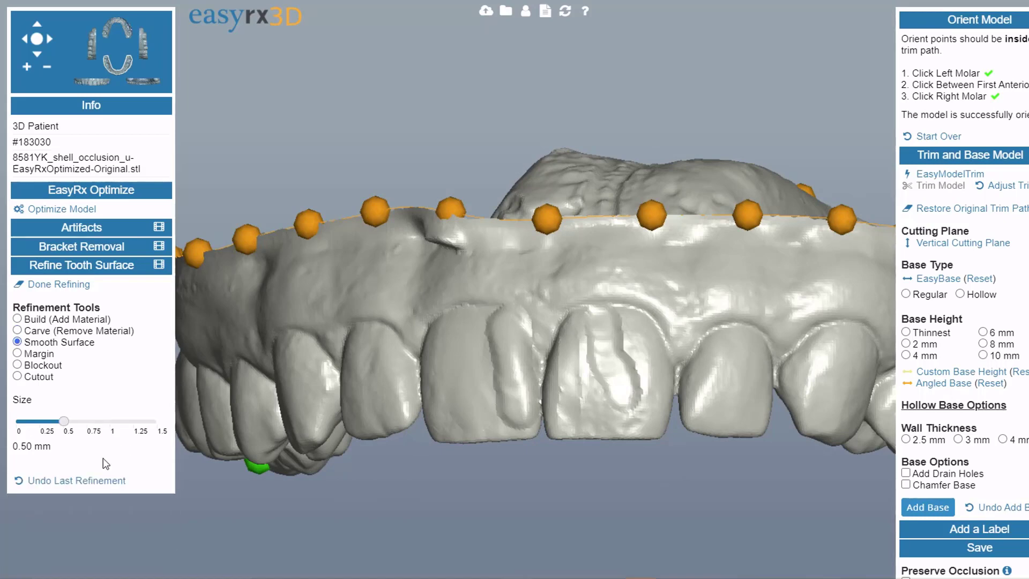
{"action": "left_click_drag", "start_coordinate": [691, 479], "coordinate": [629, 491]}
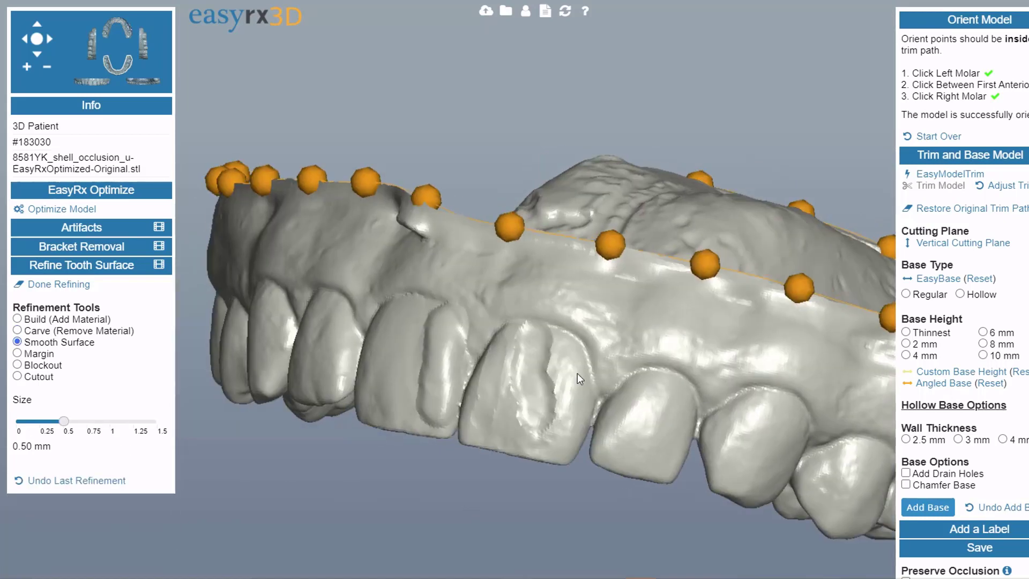
{"action": "left_click_drag", "start_coordinate": [544, 336], "coordinate": [555, 424]}
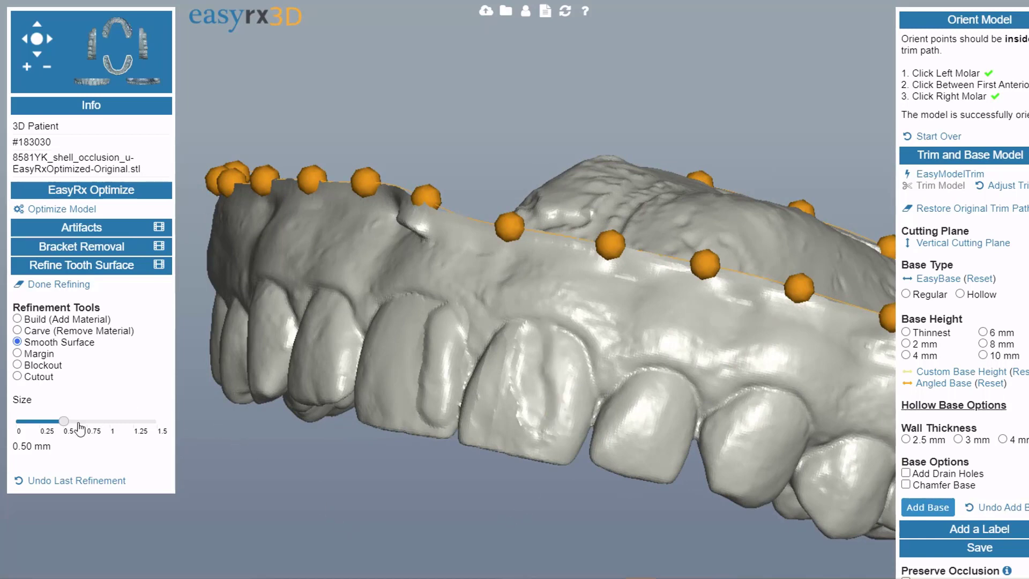
- Select the Margin tool at 0.88 mm size and 0.27 mm depth and draw a margin line around a tooth
{"action": "left_click_drag", "start_coordinate": [63, 421], "coordinate": [97, 422]}
{"action": "left_click_drag", "start_coordinate": [555, 522], "coordinate": [468, 522]}
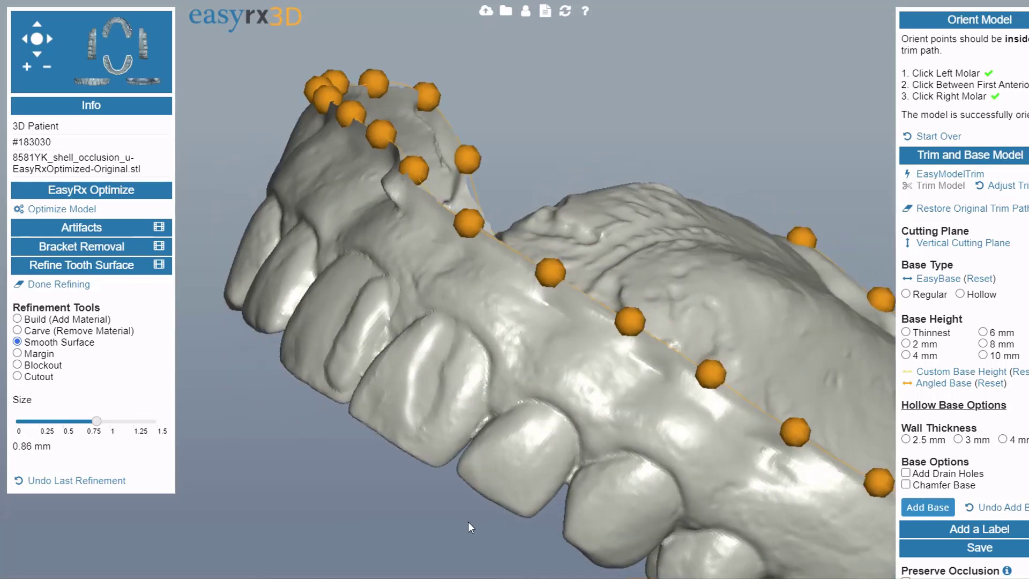
{"action": "left_click", "coordinate": [17, 352]}
{"action": "left_click_drag", "start_coordinate": [400, 501], "coordinate": [538, 409]}
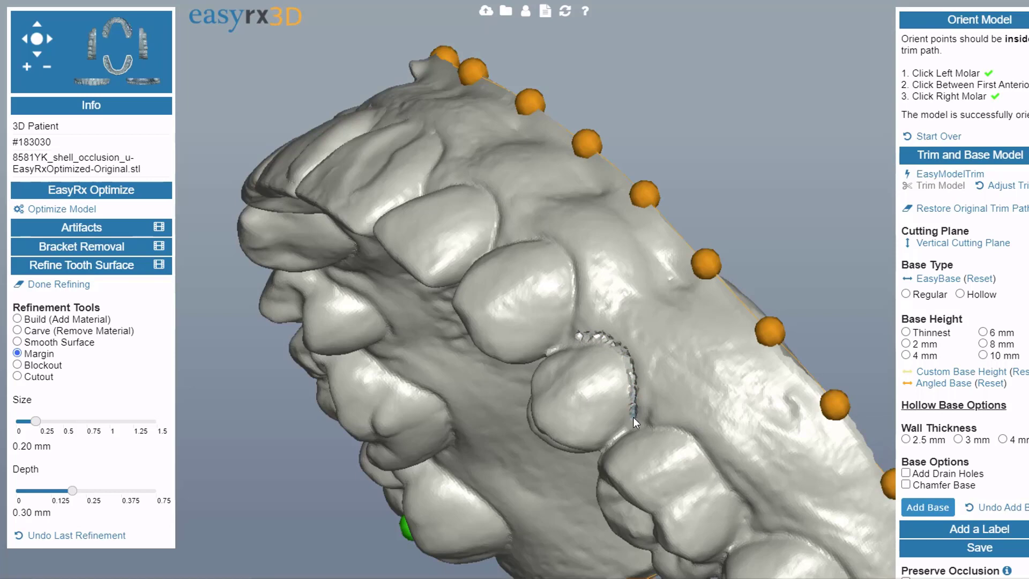
{"action": "left_click_drag", "start_coordinate": [632, 417], "coordinate": [523, 484]}
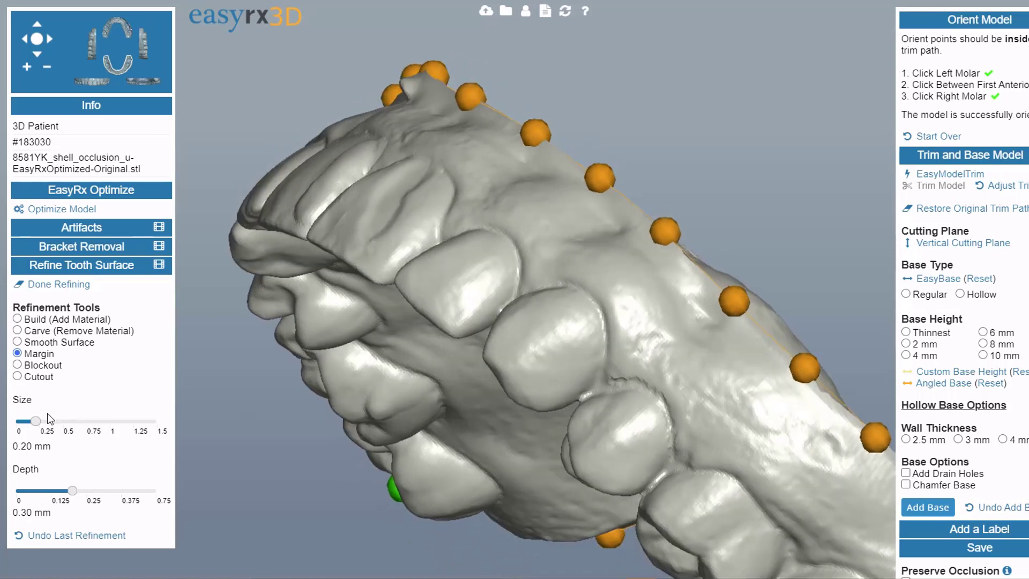
{"action": "left_click_drag", "start_coordinate": [37, 419], "coordinate": [99, 421]}
{"action": "left_click_drag", "start_coordinate": [72, 491], "coordinate": [67, 491]}
{"action": "left_click_drag", "start_coordinate": [674, 442], "coordinate": [674, 448]}
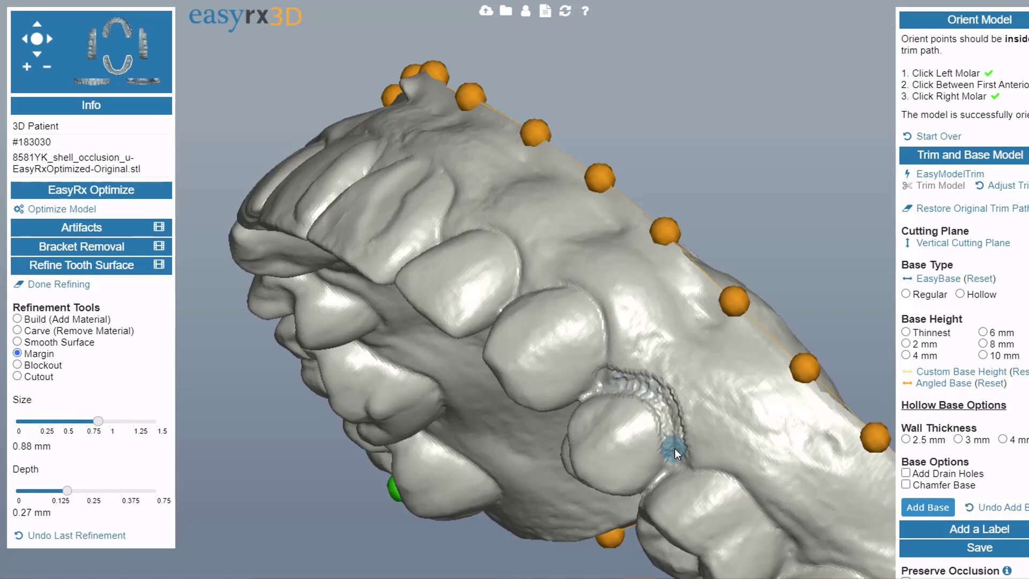
- Smooth away the drawn margin line with Smooth Surface
{"action": "left_click", "coordinate": [18, 342]}
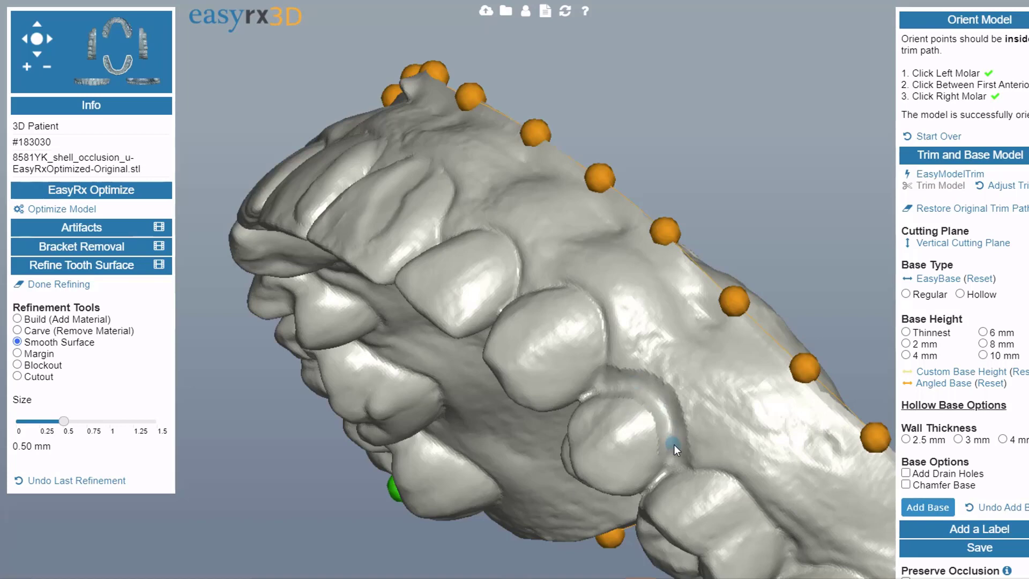
{"action": "left_click_drag", "start_coordinate": [673, 444], "coordinate": [638, 376]}
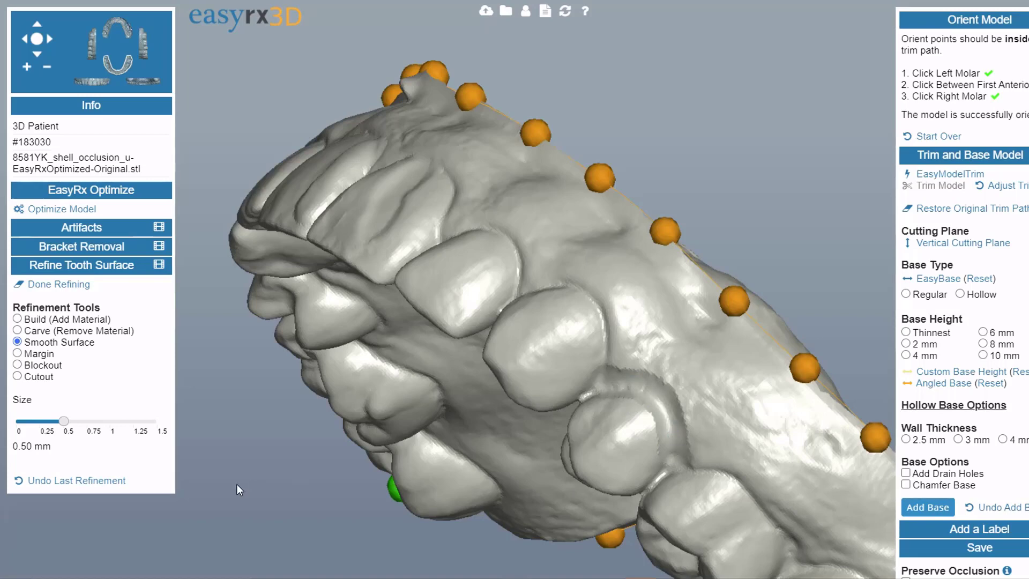
- Block out along the front incisors' edges with the Blockout tool at 1.02 mm size, undoing a first attempt
{"action": "left_click", "coordinate": [17, 365]}
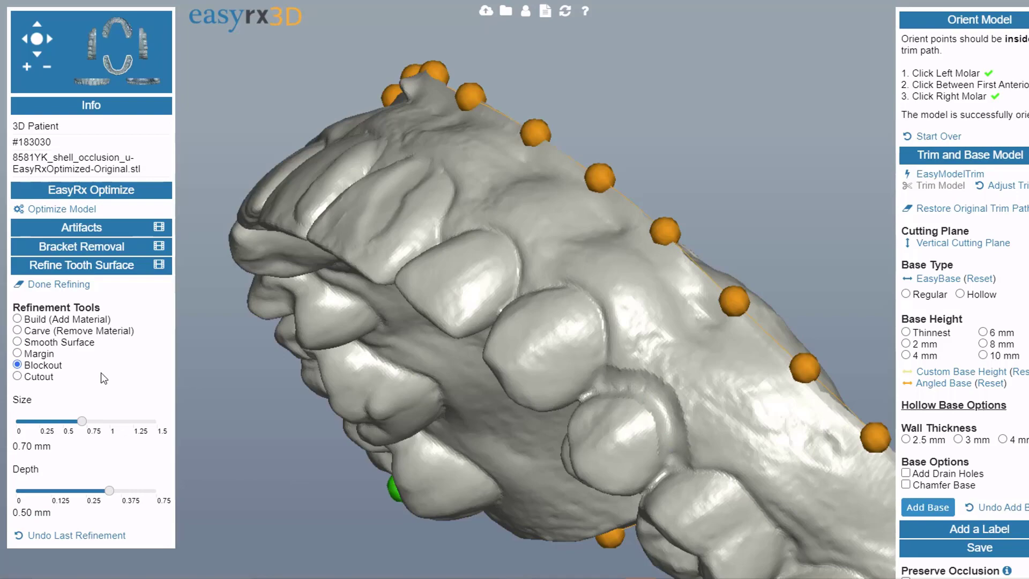
{"action": "right_click_drag", "start_coordinate": [468, 350], "coordinate": [535, 288]}
{"action": "scroll", "coordinate": [515, 307], "scroll_direction": "down", "scroll_amount": 3}
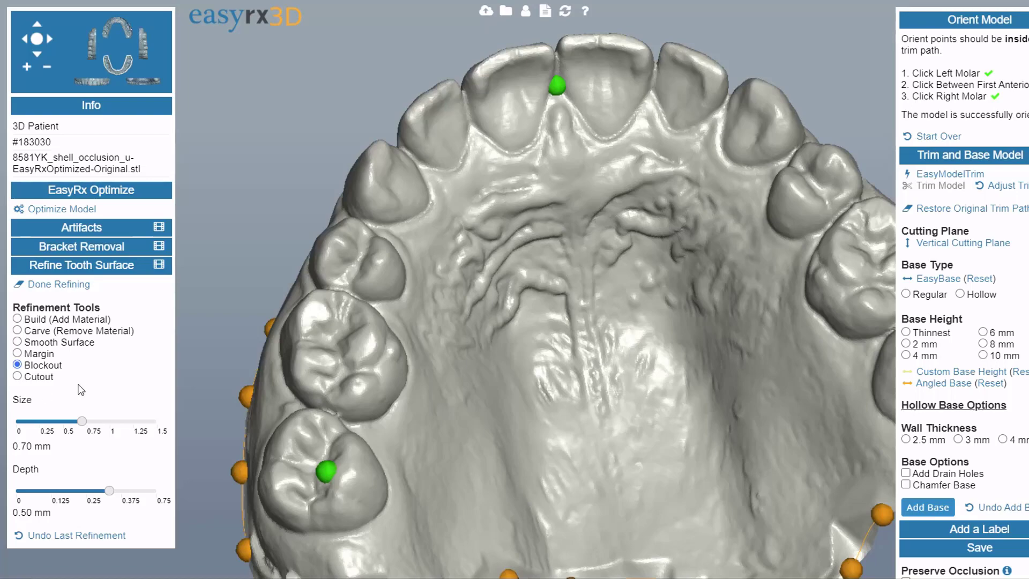
{"action": "scroll", "coordinate": [639, 188], "scroll_direction": "up", "scroll_amount": 1}
{"action": "right_click_drag", "start_coordinate": [561, 189], "coordinate": [454, 327]}
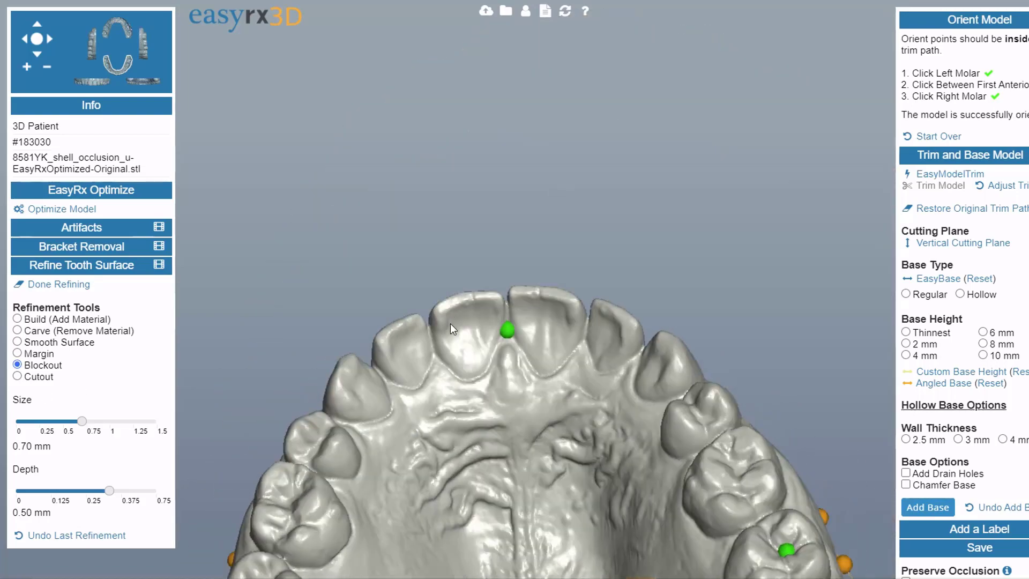
{"action": "left_click_drag", "start_coordinate": [497, 310], "coordinate": [517, 307]}
{"action": "mouse_move", "coordinate": [548, 339]}
{"action": "right_mouse_down"}
{"action": "mouse_move", "coordinate": [500, 410]}
{"action": "mouse_move", "coordinate": [484, 350]}
{"action": "mouse_move", "coordinate": [478, 366]}
{"action": "right_mouse_up"}
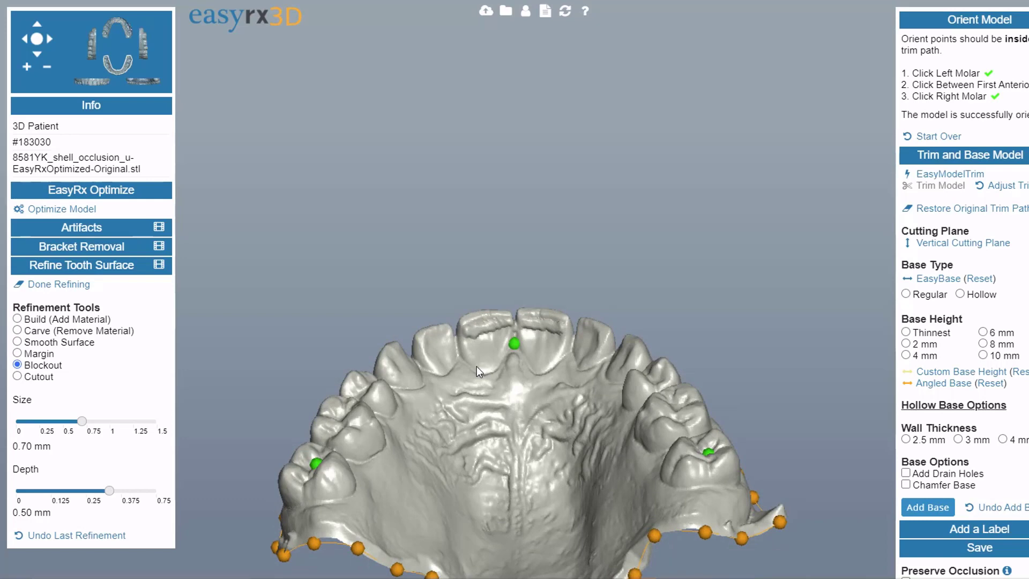
{"action": "left_click", "coordinate": [113, 534]}
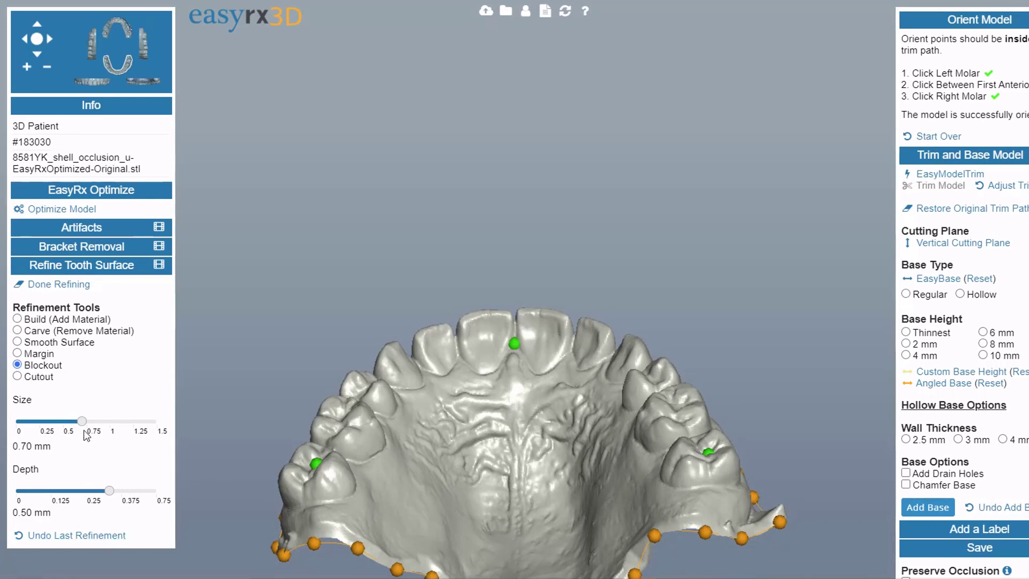
{"action": "left_click_drag", "start_coordinate": [82, 420], "coordinate": [112, 420]}
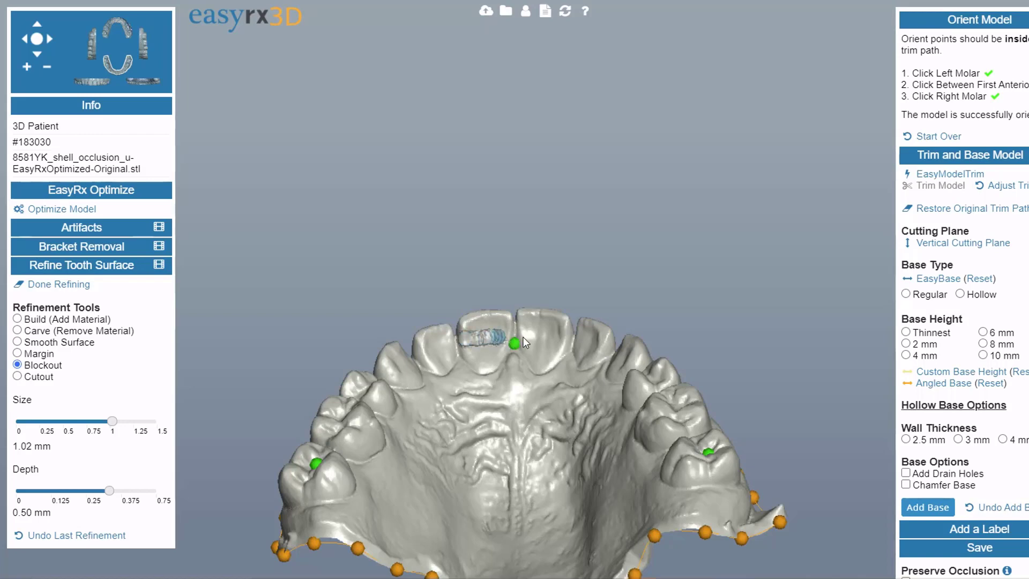
{"action": "left_click_drag", "start_coordinate": [523, 337], "coordinate": [566, 346]}
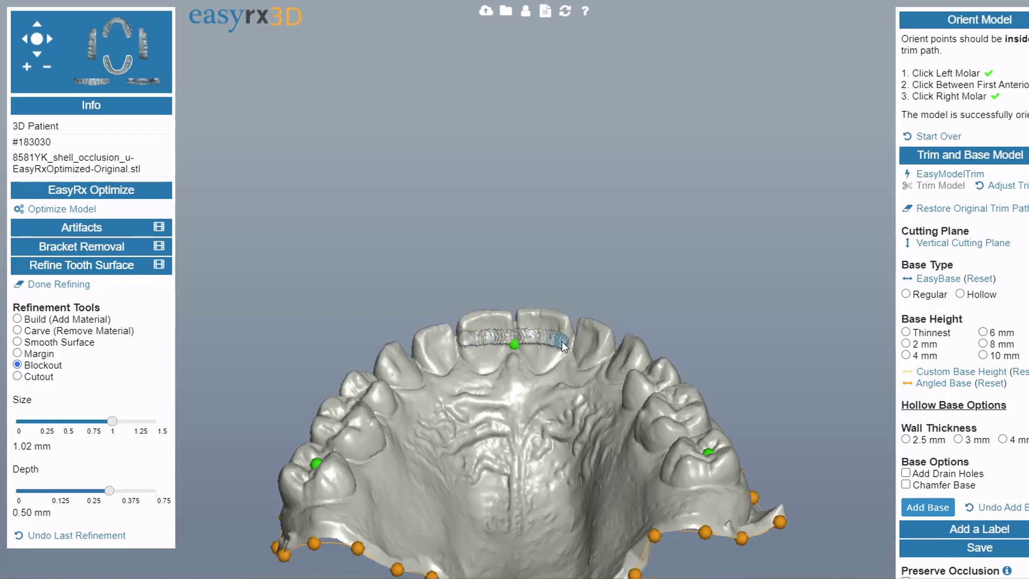
- Switch to the Cutout refinement tool at 0.30 mm size and 0.40 mm depth
{"action": "scroll", "coordinate": [442, 482], "scroll_direction": "down", "scroll_amount": 3}
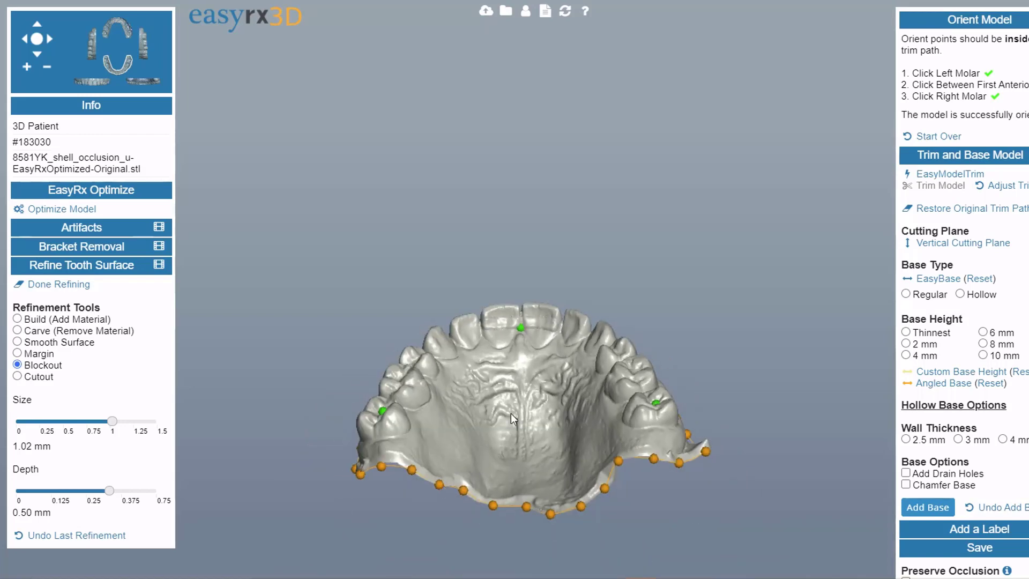
{"action": "right_click_drag", "start_coordinate": [511, 415], "coordinate": [439, 481]}
{"action": "left_click", "coordinate": [19, 378]}
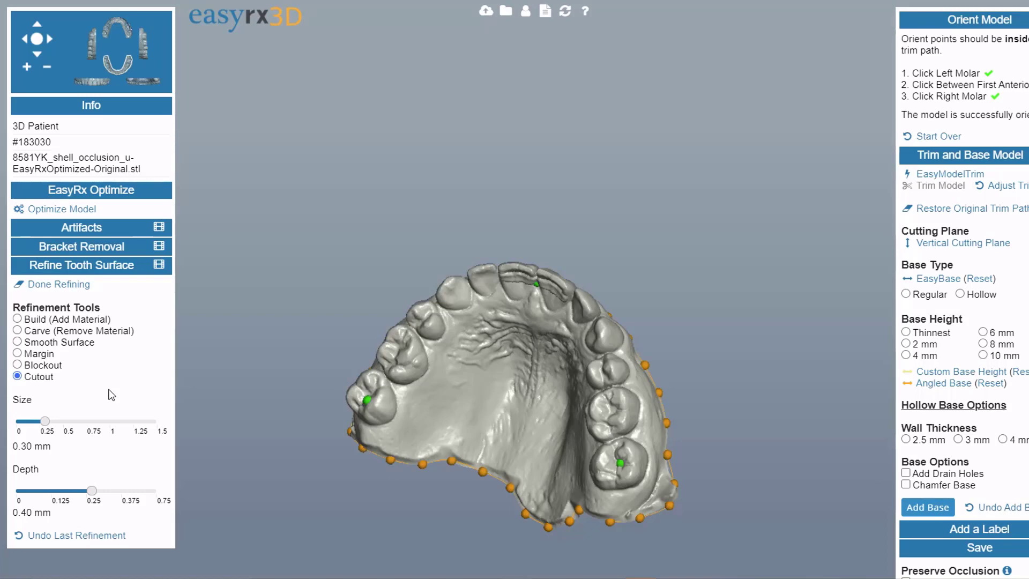
- Set the Cutout size to 0.85 mm and cut out material between two upper front teeth
{"action": "left_click_drag", "start_coordinate": [408, 467], "coordinate": [580, 427]}
{"action": "scroll", "coordinate": [537, 390], "scroll_direction": "up", "scroll_amount": 5}
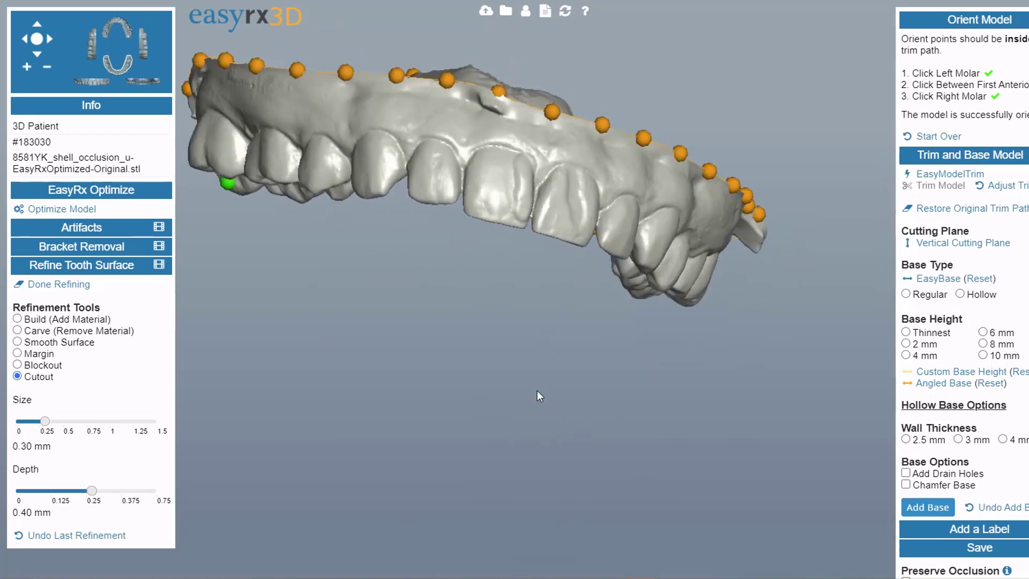
{"action": "left_click_drag", "start_coordinate": [529, 388], "coordinate": [568, 438]}
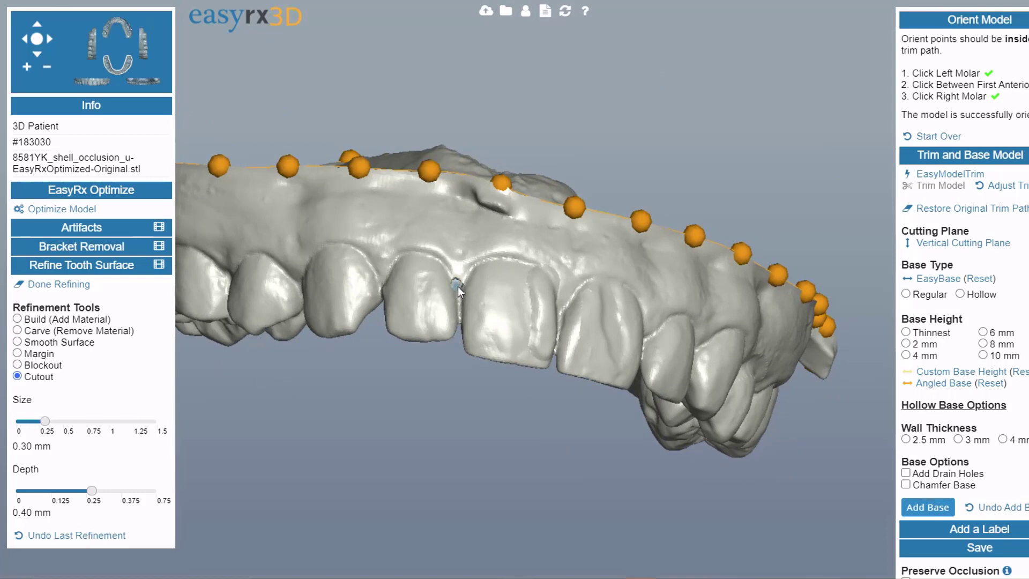
{"action": "left_click_drag", "start_coordinate": [420, 422], "coordinate": [371, 414]}
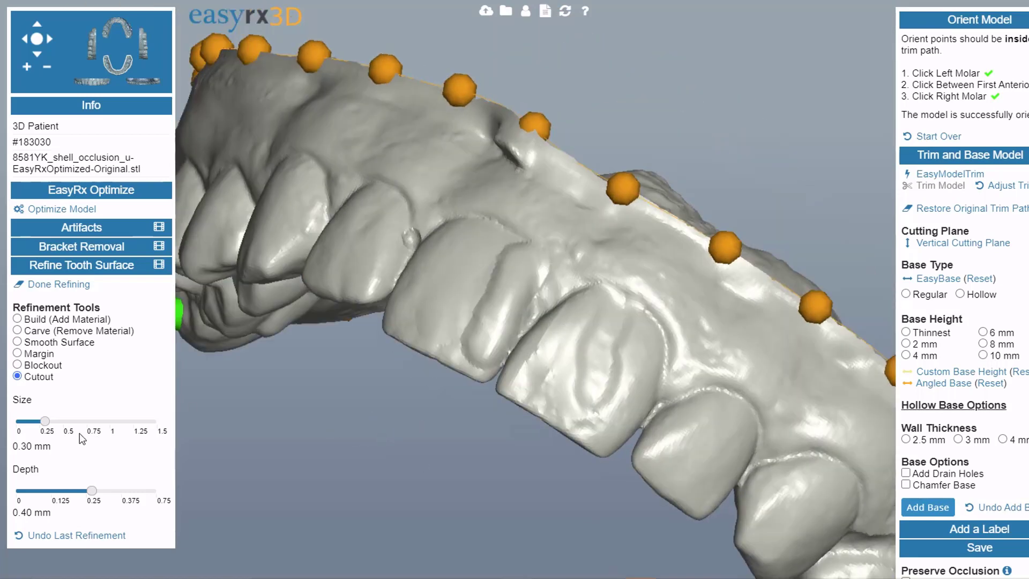
{"action": "left_click_drag", "start_coordinate": [45, 421], "coordinate": [95, 420]}
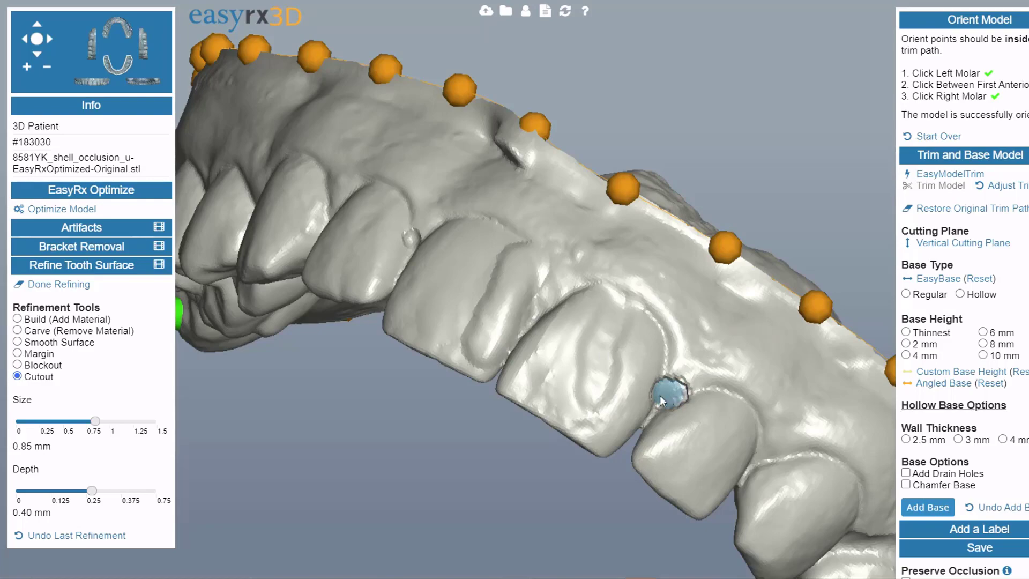
{"action": "left_click_drag", "start_coordinate": [661, 394], "coordinate": [601, 449]}
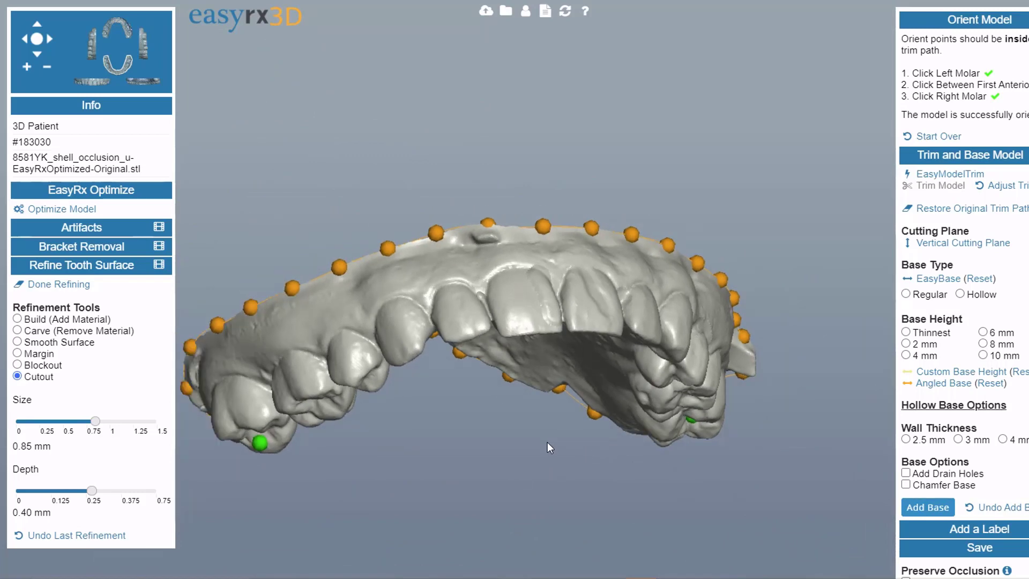
{"action": "left_click_drag", "start_coordinate": [548, 442], "coordinate": [588, 402]}
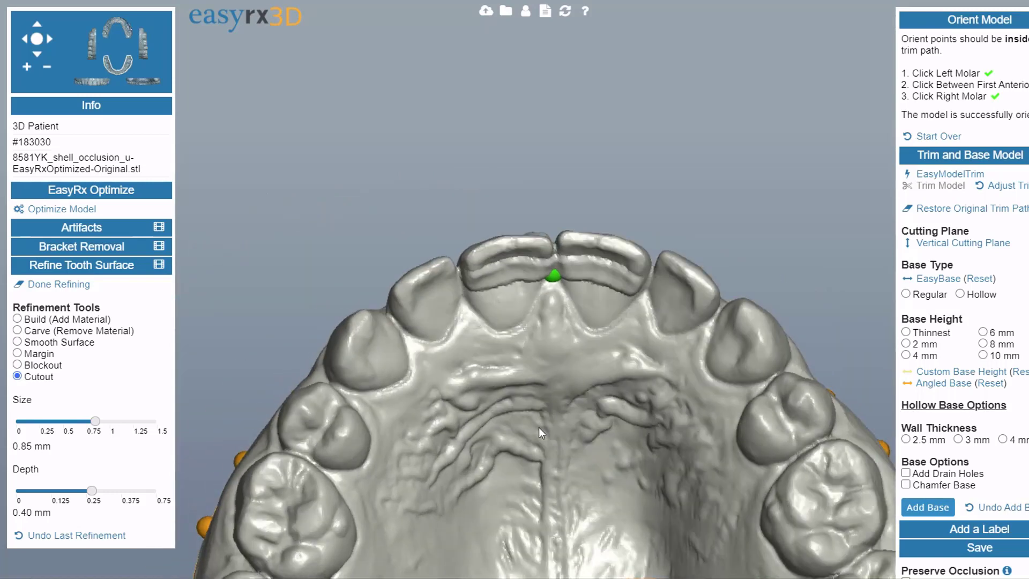
{"action": "left_click_drag", "start_coordinate": [538, 427], "coordinate": [528, 302]}
{"action": "scroll", "coordinate": [503, 457], "scroll_direction": "up", "scroll_amount": 3}
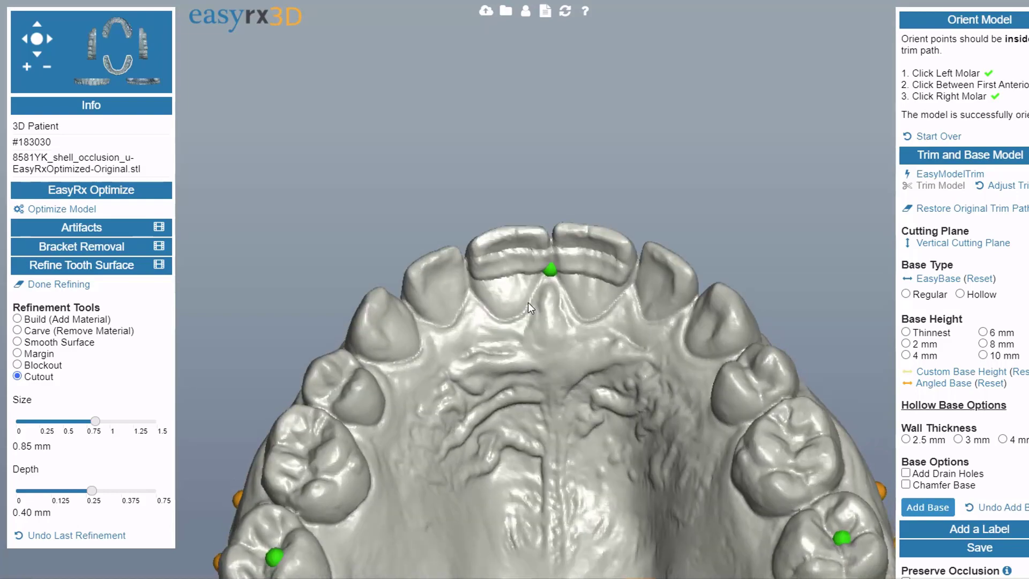
{"action": "scroll", "coordinate": [541, 429], "scroll_direction": "down", "scroll_amount": 5}
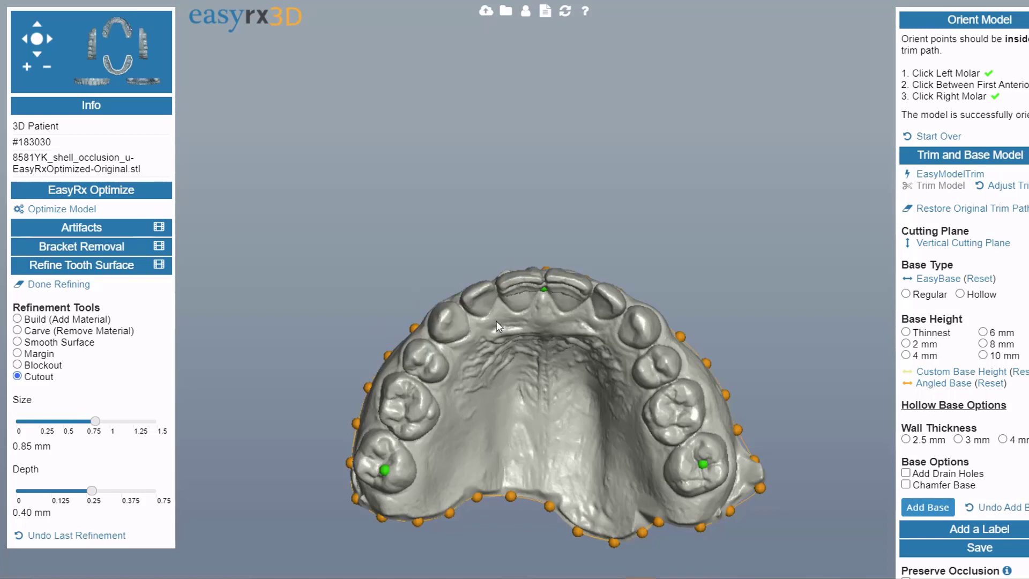
{"action": "left_click_drag", "start_coordinate": [496, 320], "coordinate": [528, 362]}
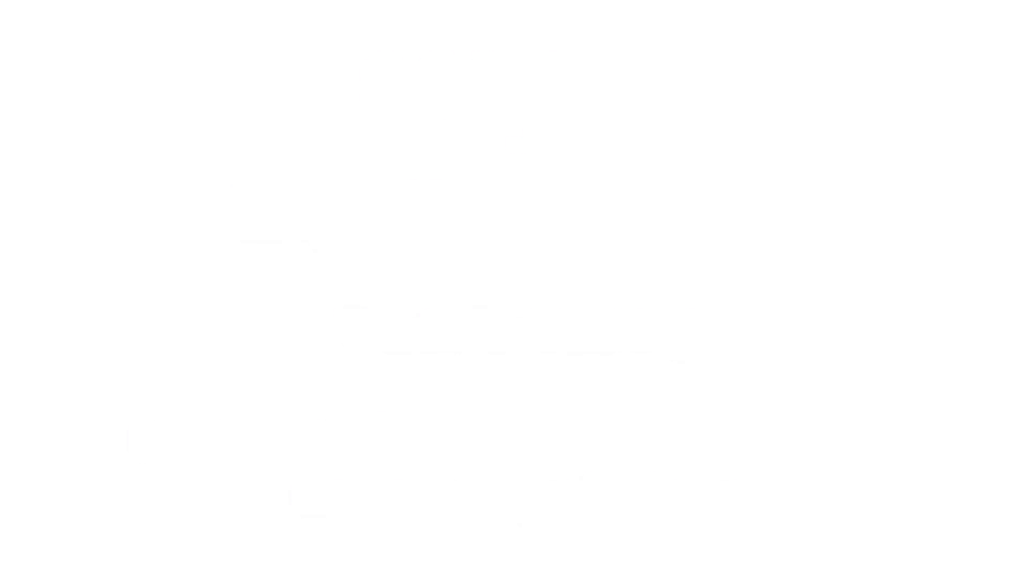